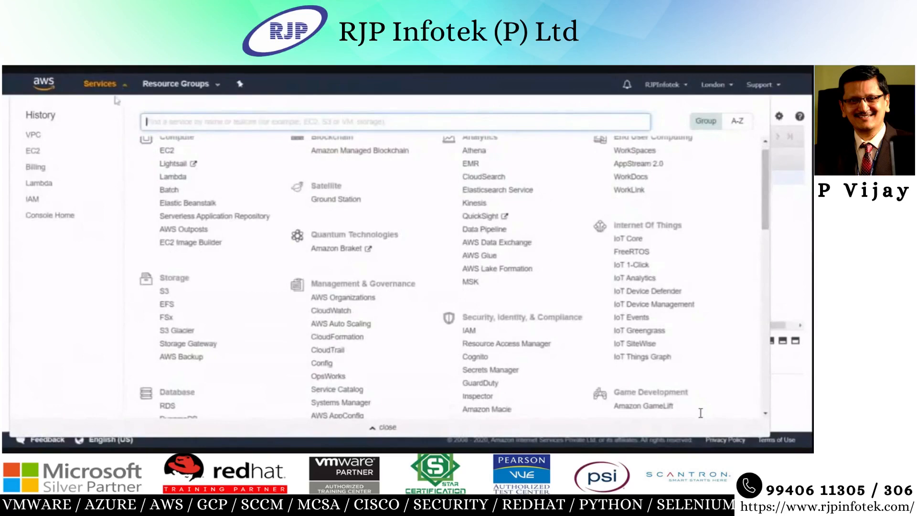
Look through the AWS services and available regions, staying in Europe (London), and view the list of VPCs
{"action": "mouse_move", "coordinate": [765, 165]}
{"action": "left_mouse_down"}
{"action": "mouse_move", "coordinate": [781, 297]}
{"action": "mouse_move", "coordinate": [784, 377]}
{"action": "mouse_move", "coordinate": [773, 389]}
{"action": "mouse_move", "coordinate": [776, 308]}
{"action": "mouse_move", "coordinate": [756, 133]}
{"action": "mouse_move", "coordinate": [767, 229]}
{"action": "mouse_move", "coordinate": [765, 157]}
{"action": "left_mouse_up"}
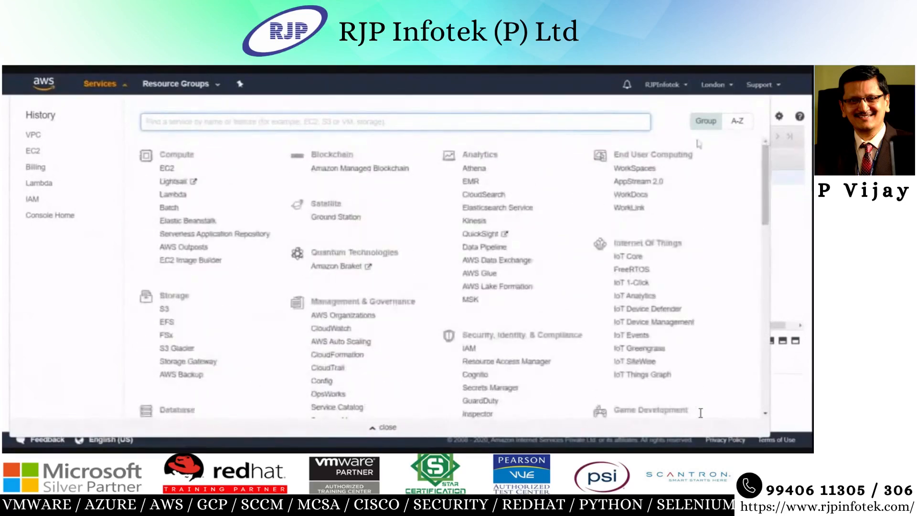
{"action": "left_click", "coordinate": [726, 87]}
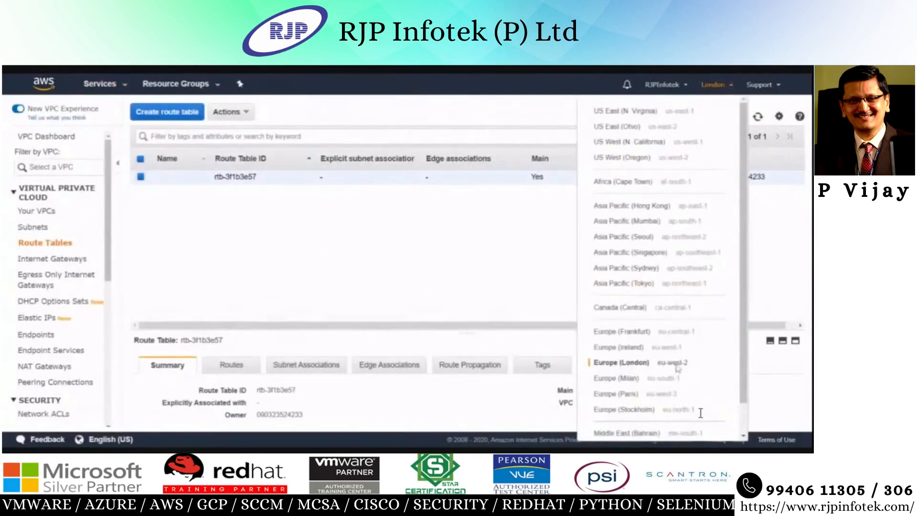
{"action": "left_click", "coordinate": [714, 88]}
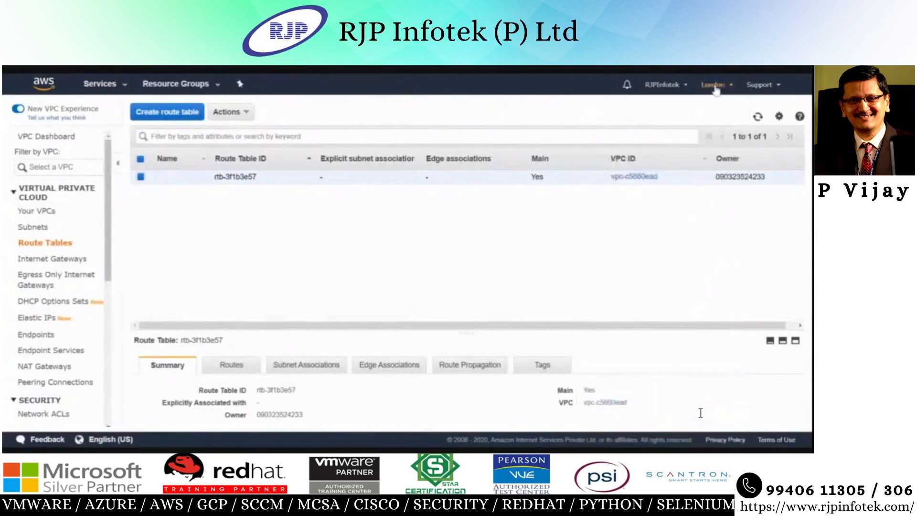
{"action": "left_click", "coordinate": [45, 214]}
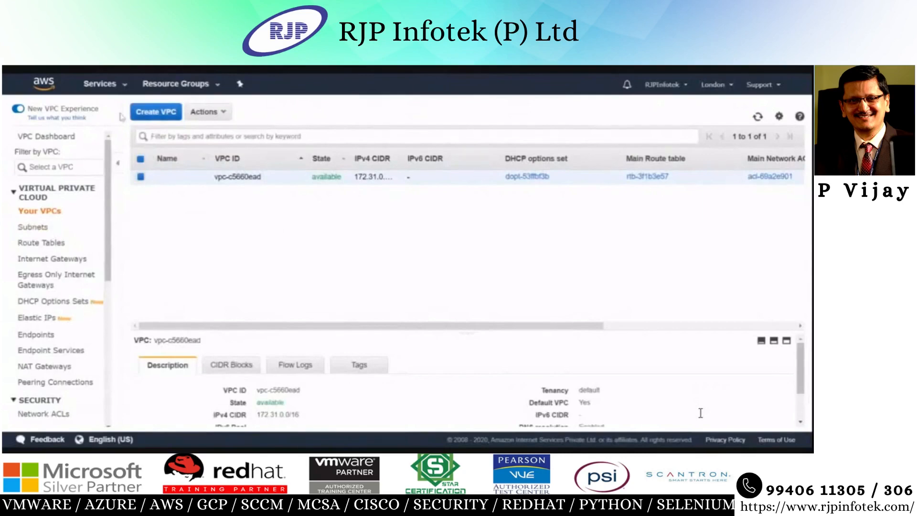
Go to the EC2 instances list and start launching a new instance
{"action": "left_click", "coordinate": [126, 88]}
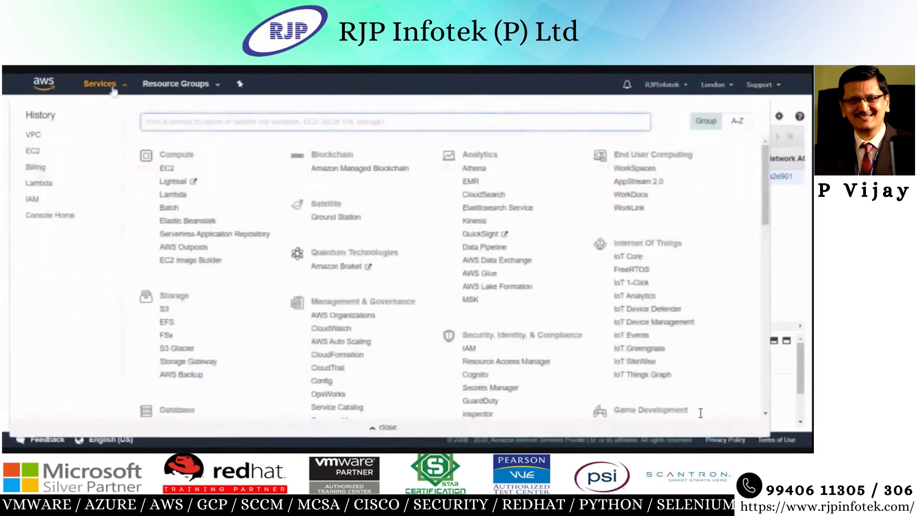
{"action": "left_click", "coordinate": [32, 152]}
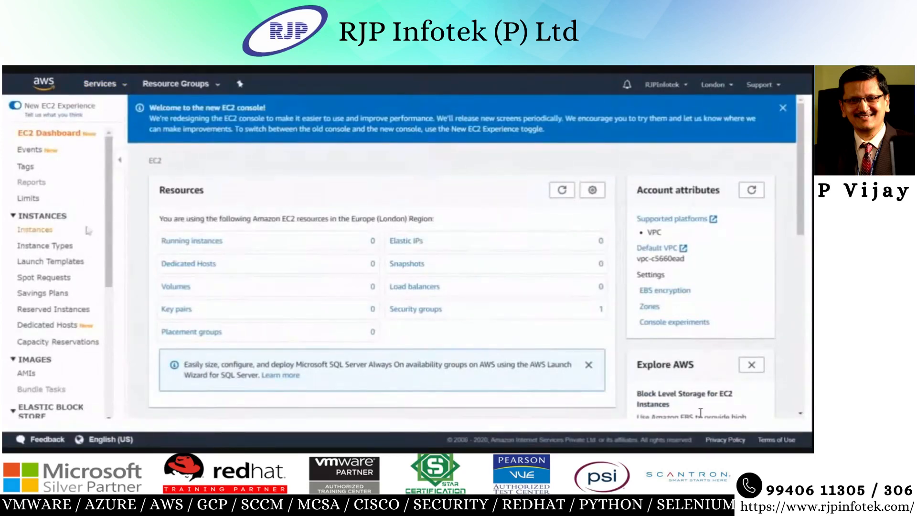
{"action": "left_click", "coordinate": [46, 234]}
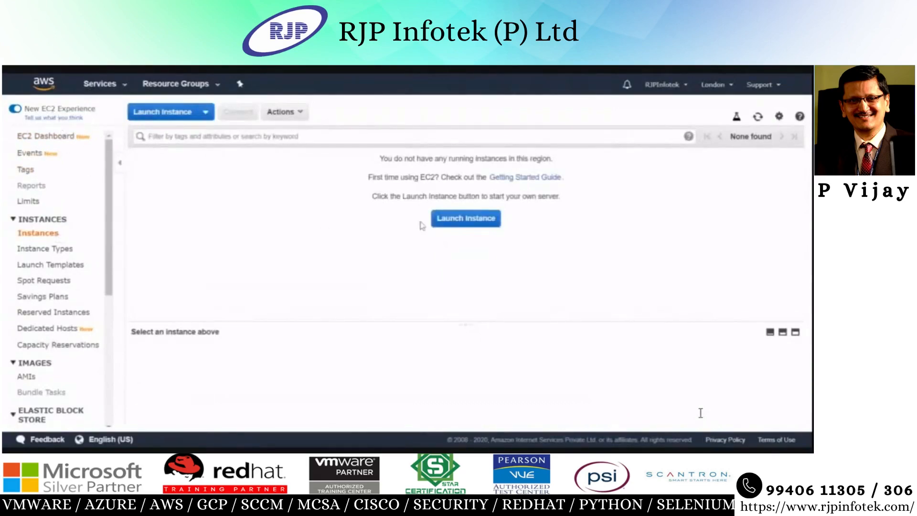
{"action": "left_click", "coordinate": [472, 220]}
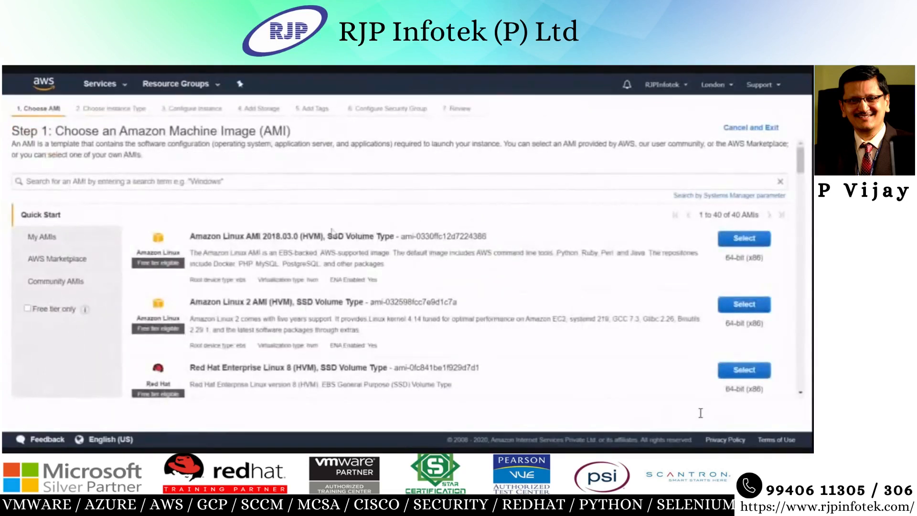
Limit the AMIs to free tier only, select Red Hat Enterprise Linux 8 (HVM), and continue with the t2.micro instance type
{"action": "left_click", "coordinate": [28, 310]}
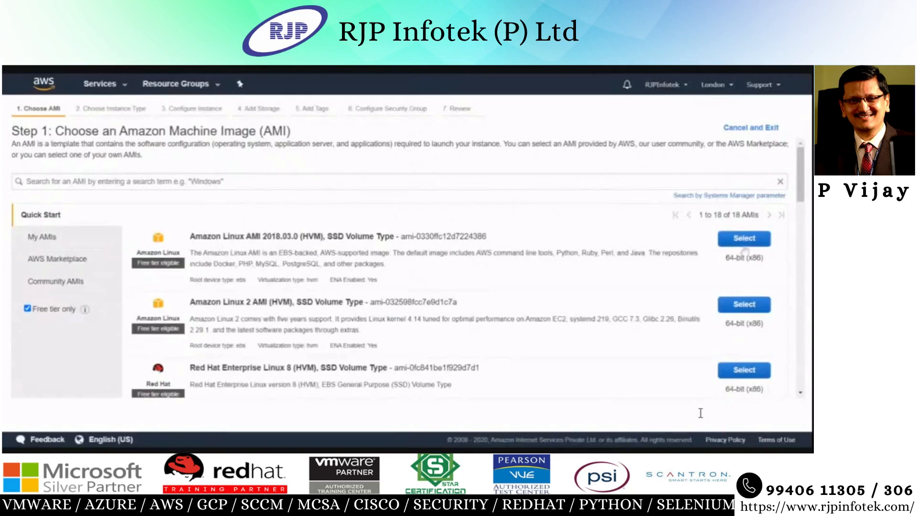
{"action": "left_click", "coordinate": [743, 370]}
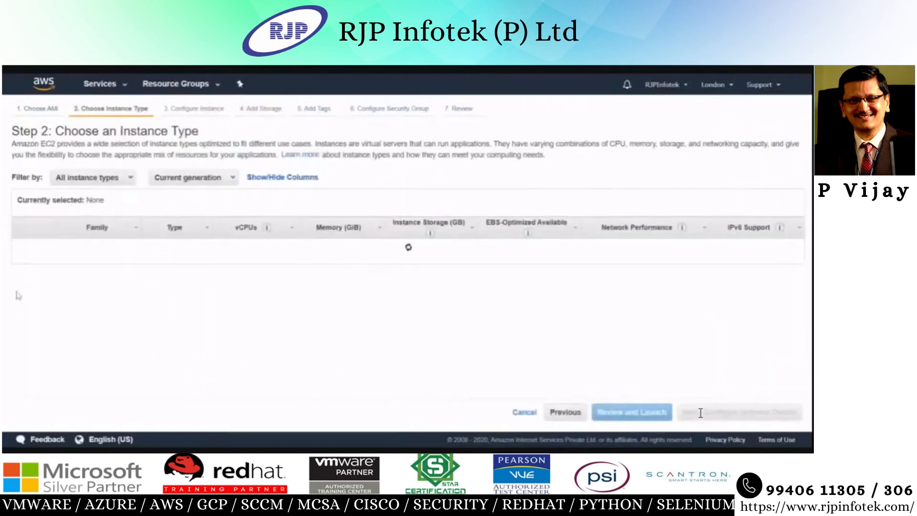
{"action": "mouse_move", "coordinate": [171, 279]}
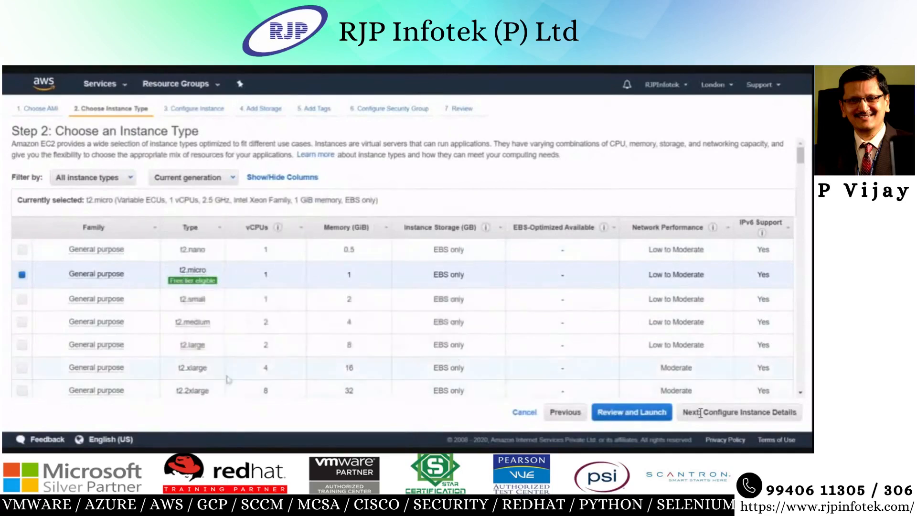
{"action": "left_click", "coordinate": [712, 413]}
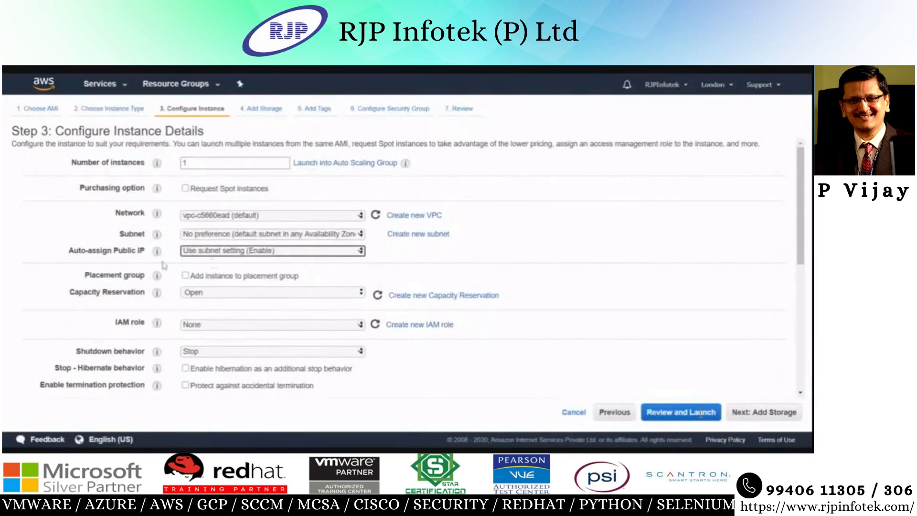
Keep the default instance details, storage and tags, and proceed to the security group configuration
{"action": "scroll", "coordinate": [462, 374], "scroll_direction": "down", "scroll_amount": 1}
{"action": "scroll", "coordinate": [462, 374], "scroll_direction": "down", "scroll_amount": 1}
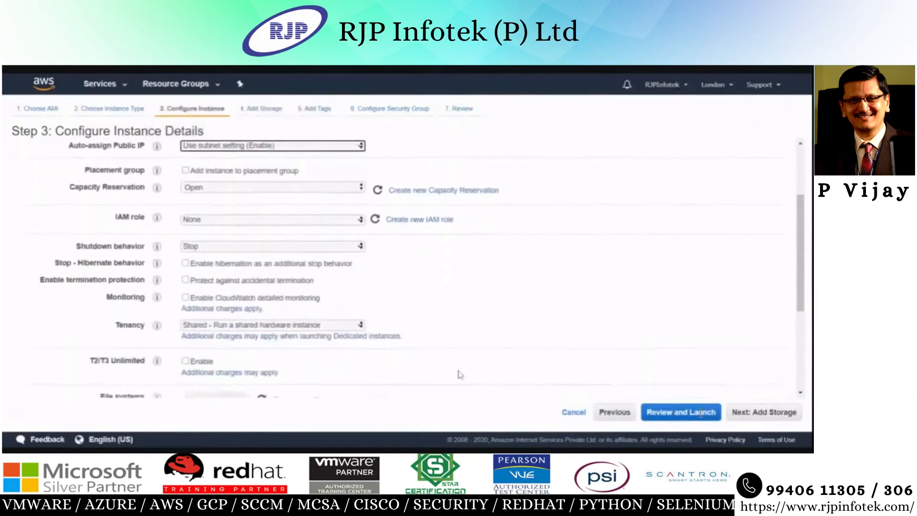
{"action": "scroll", "coordinate": [469, 204], "scroll_direction": "up", "scroll_amount": 2}
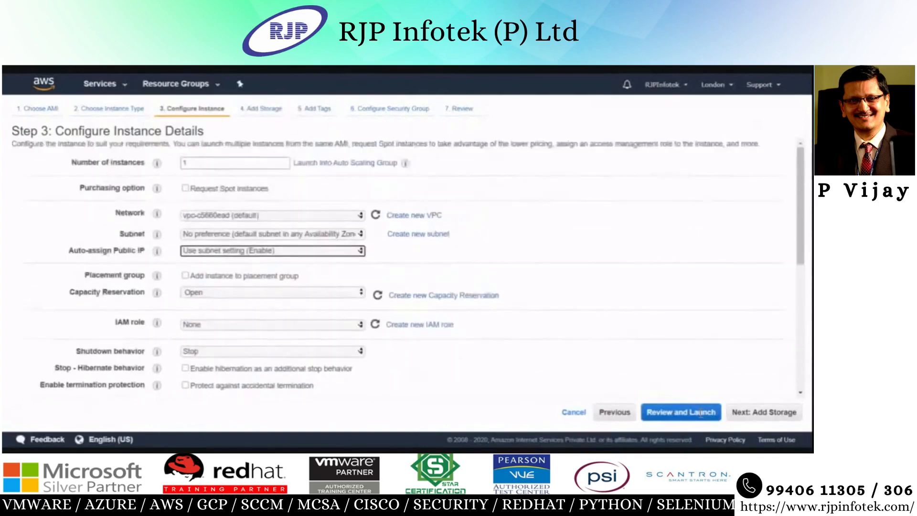
{"action": "left_click", "coordinate": [767, 415]}
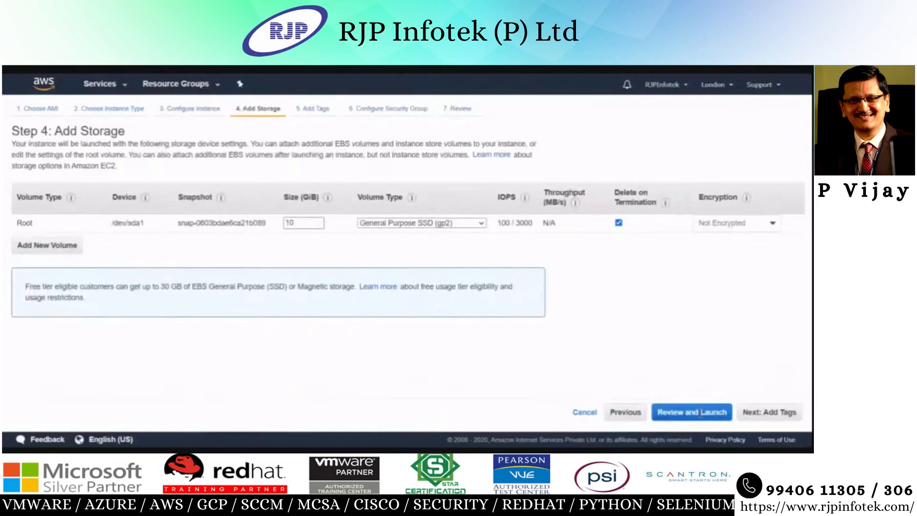
{"action": "double_click", "coordinate": [292, 223]}
{"action": "left_click", "coordinate": [769, 411]}
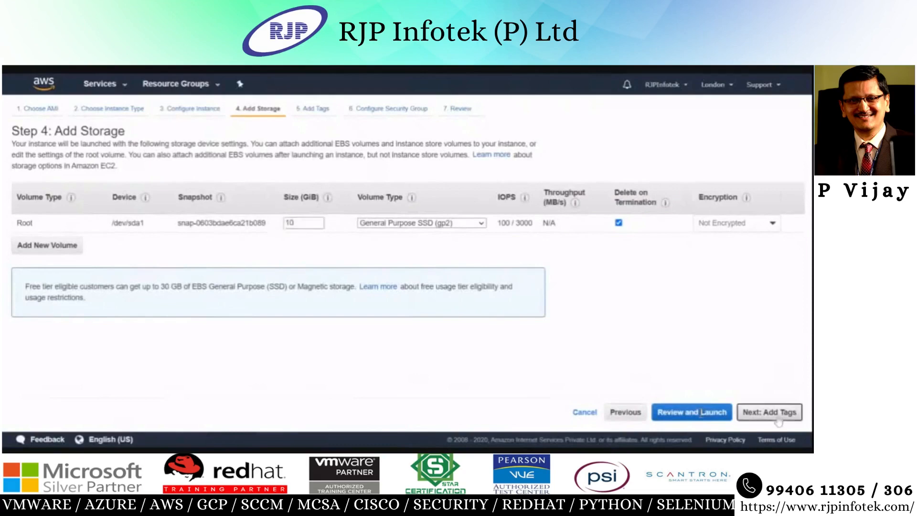
{"action": "left_click", "coordinate": [771, 412]}
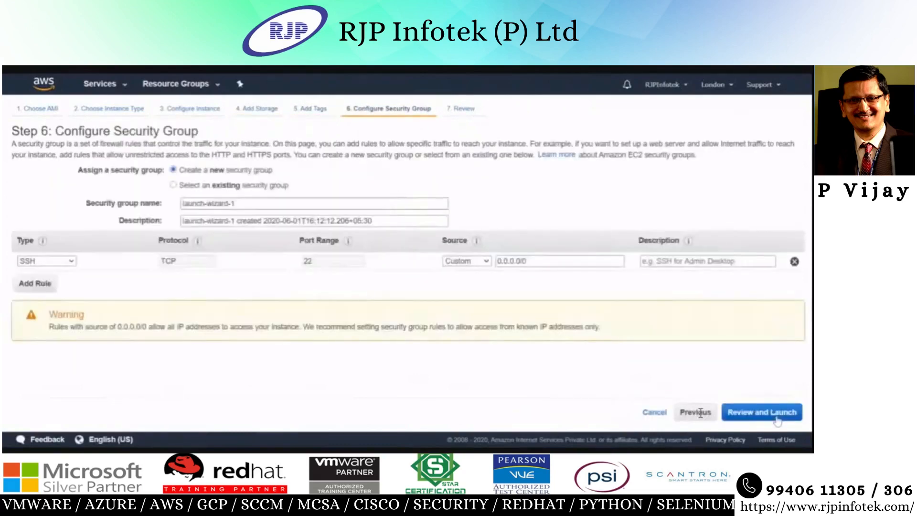
Accept the new security group with its SSH rule, review the launch summary, and proceed to launch
{"action": "left_click", "coordinate": [764, 411]}
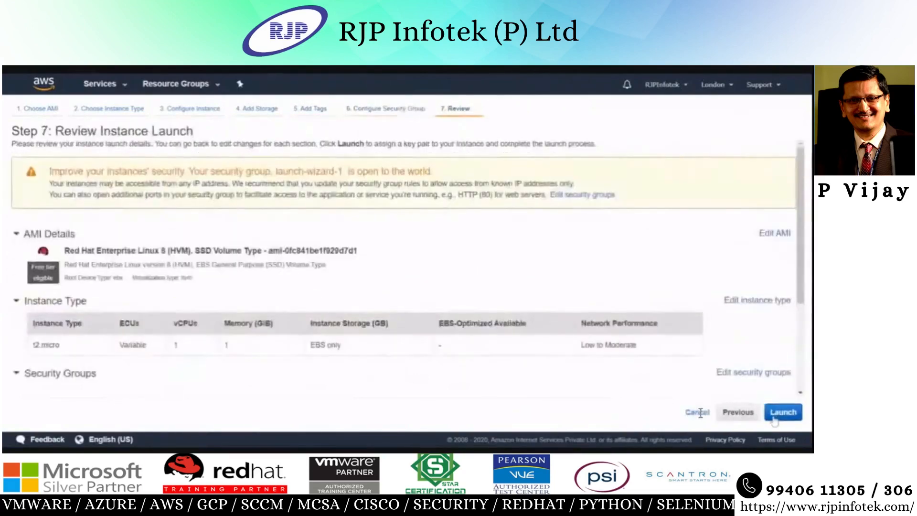
{"action": "scroll", "coordinate": [804, 381], "scroll_direction": "down", "scroll_amount": 3}
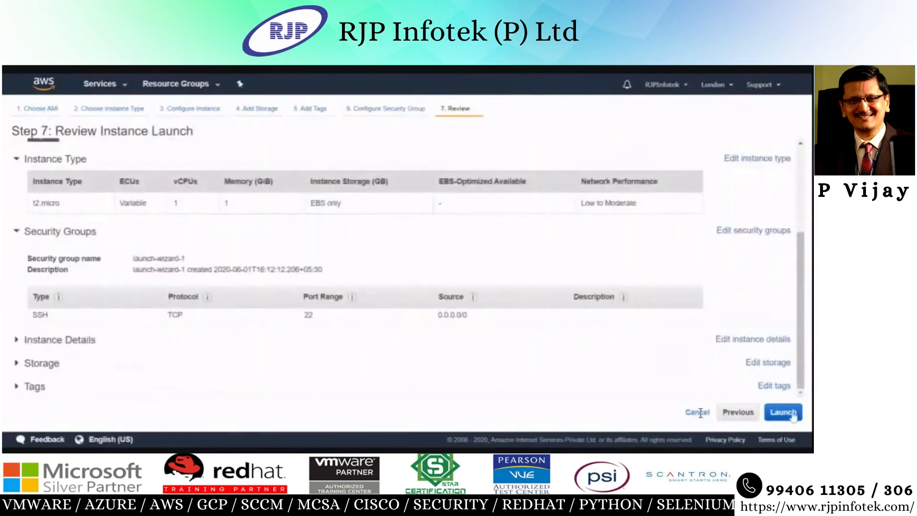
{"action": "left_click", "coordinate": [783, 411]}
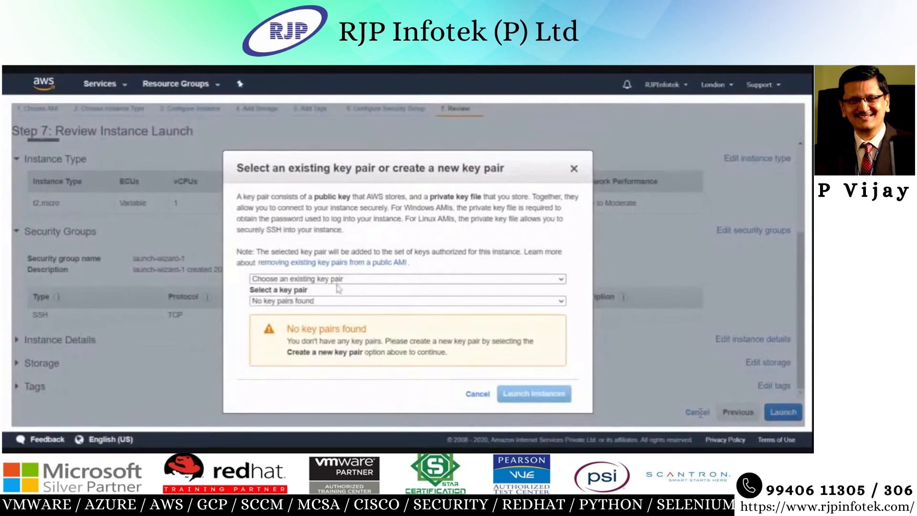
Create and download a new key pair named KP-MGR, and launch the instance with it
{"action": "left_click", "coordinate": [332, 300]}
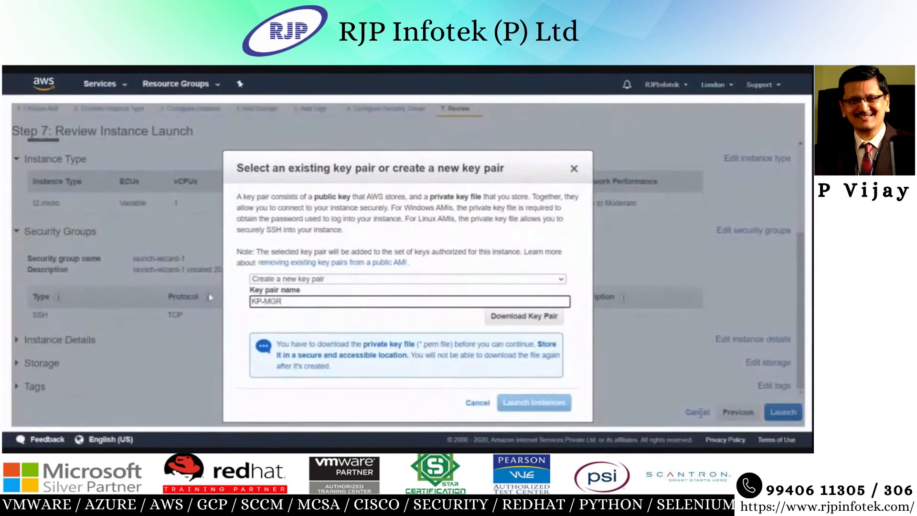
{"action": "left_click", "coordinate": [530, 323]}
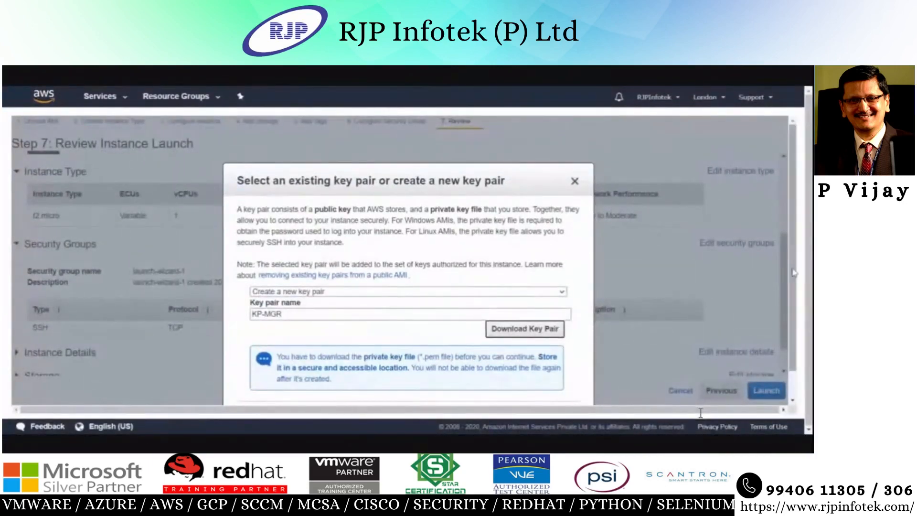
{"action": "scroll", "coordinate": [525, 363], "scroll_direction": "down", "scroll_amount": 1}
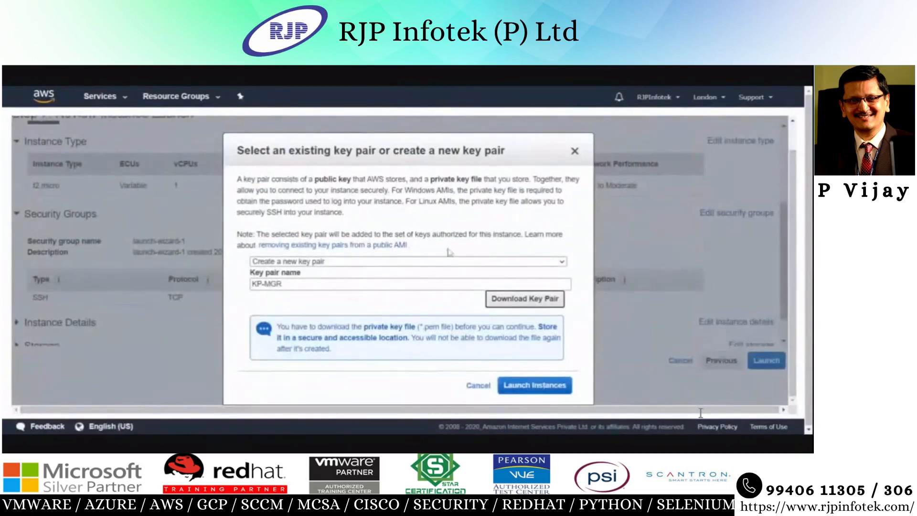
{"action": "left_click", "coordinate": [521, 388]}
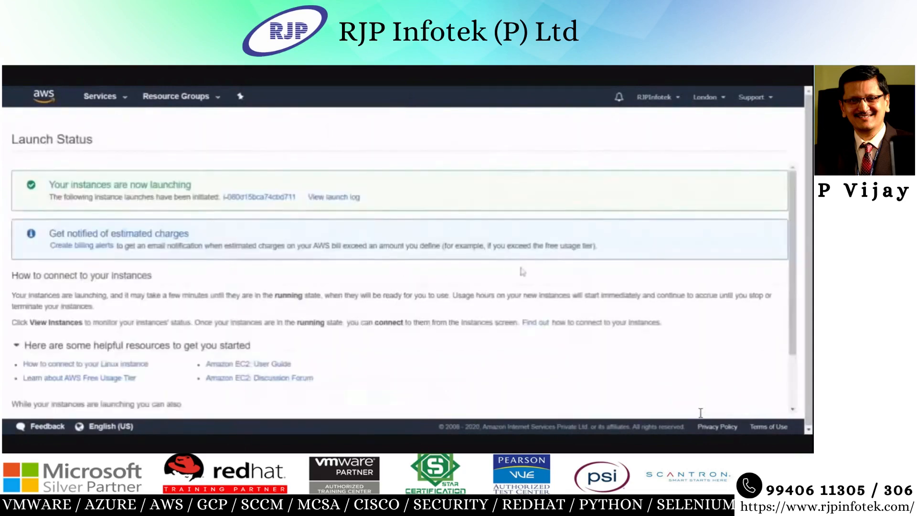
View the launched instance in the instances list and show its status checks
{"action": "scroll", "coordinate": [763, 406], "scroll_direction": "down", "scroll_amount": 2}
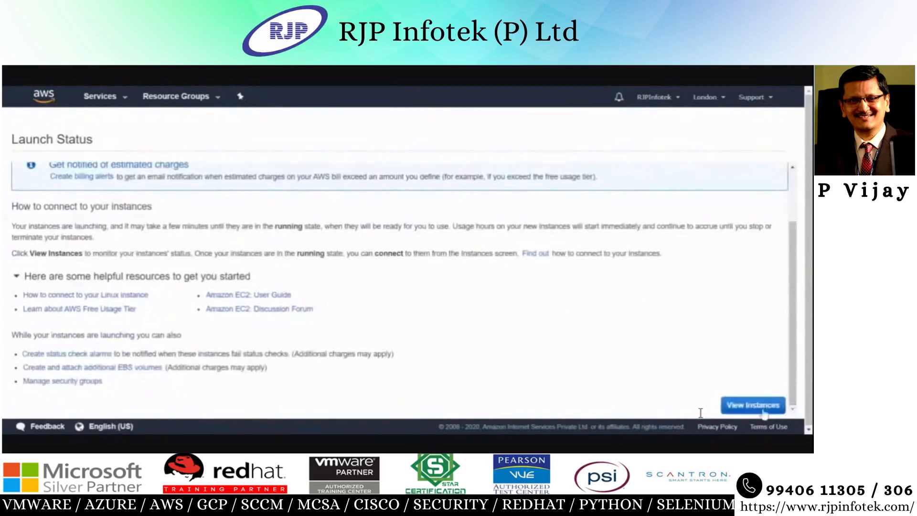
{"action": "left_click", "coordinate": [763, 410]}
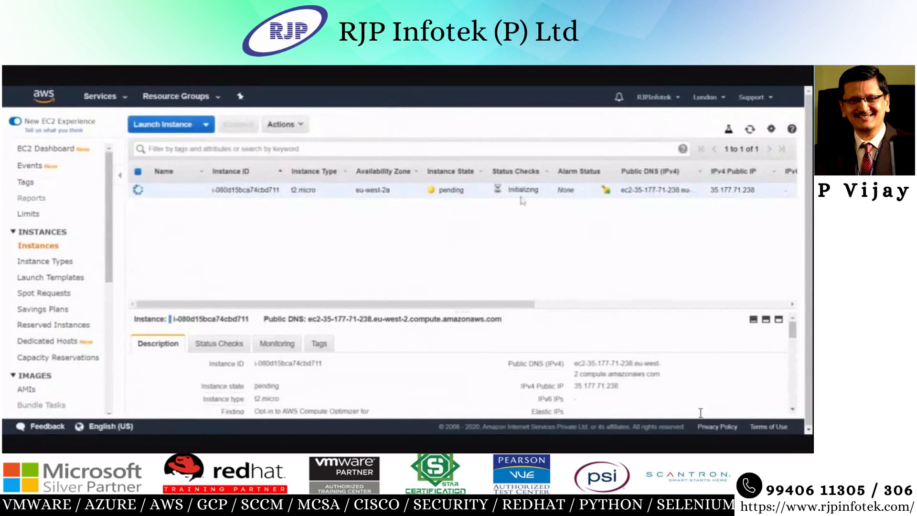
{"action": "left_click", "coordinate": [220, 344]}
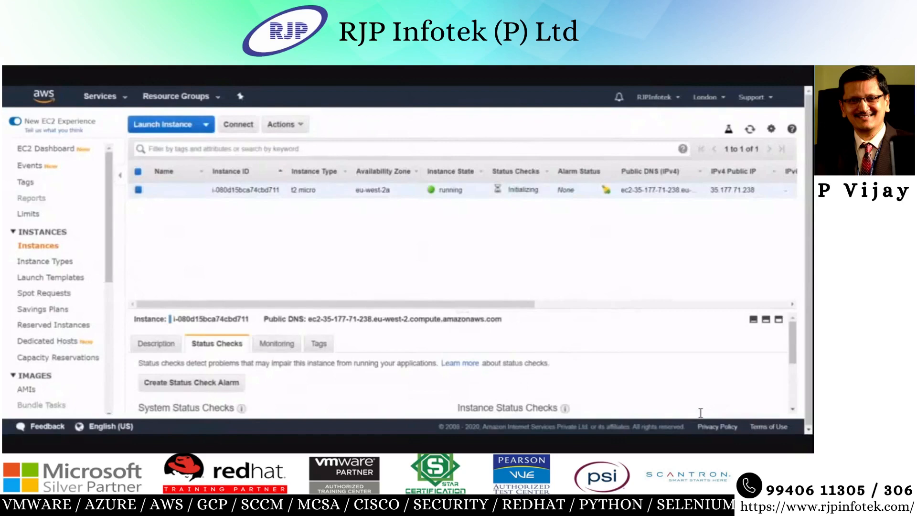
View the instance's standalone SSH client connection instructions, highlight the start of the example ssh command, and close them
{"action": "left_click", "coordinate": [239, 125]}
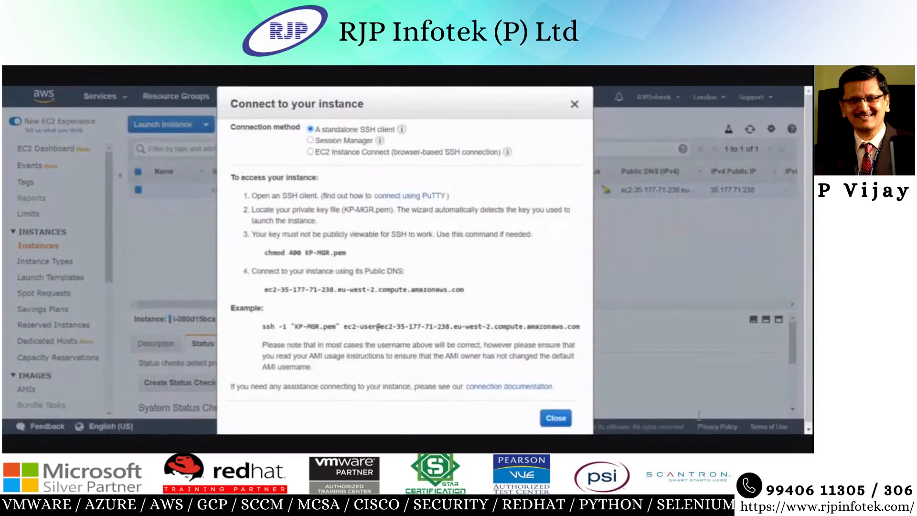
{"action": "left_click_drag", "start_coordinate": [262, 326], "coordinate": [449, 326]}
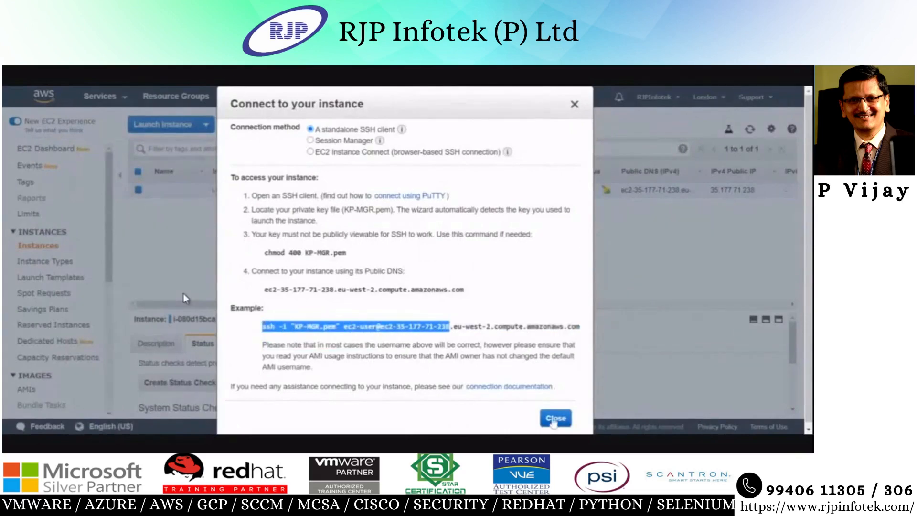
{"action": "left_click", "coordinate": [555, 419]}
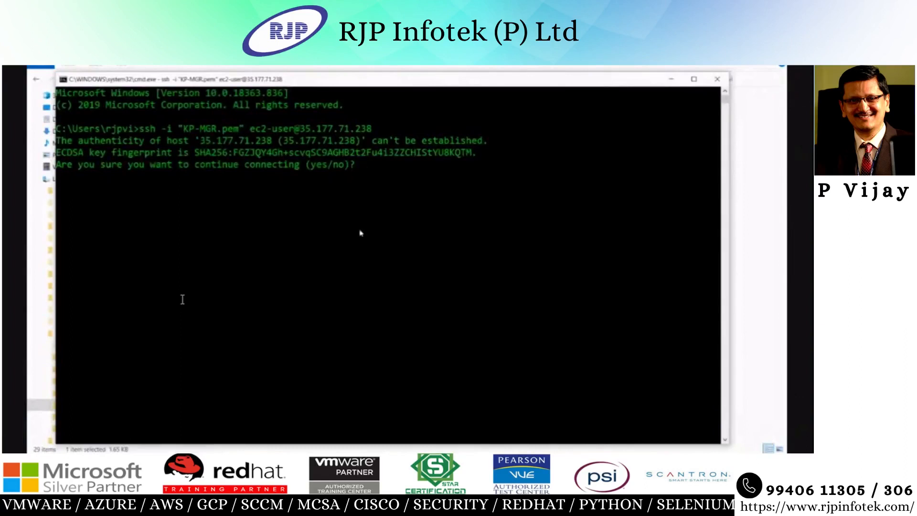
Answer yes to continue the SSH connection to the instance in the Windows command prompt, and highlight the remote shell prompt
{"action": "type", "text": "es"}
{"action": "key", "text": "Return"}
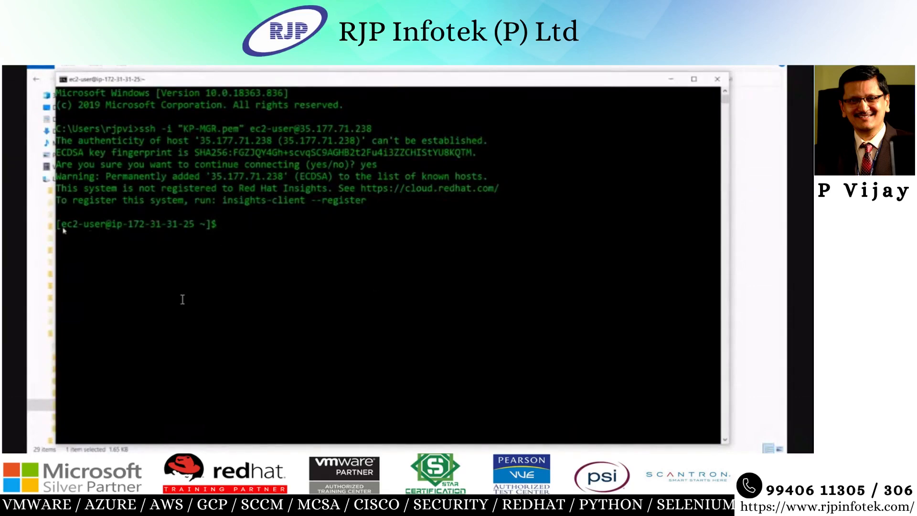
{"action": "left_click_drag", "start_coordinate": [64, 230], "coordinate": [249, 237]}
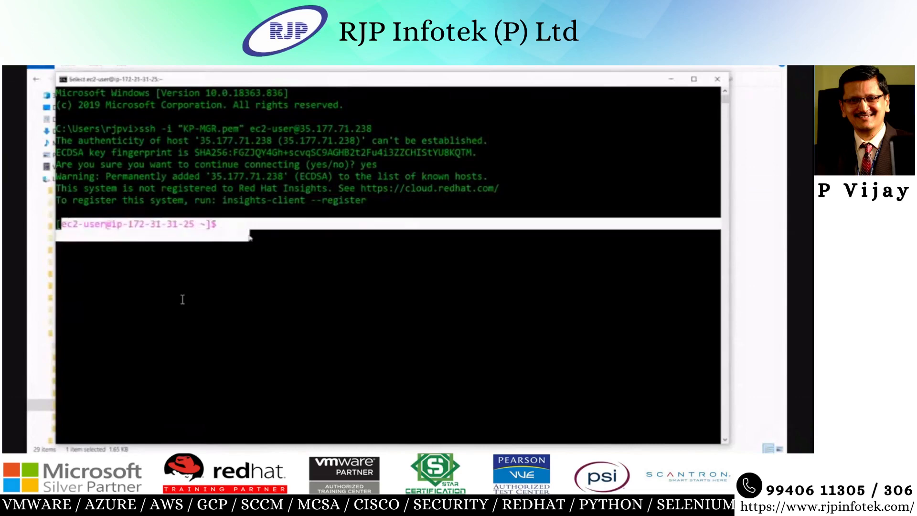